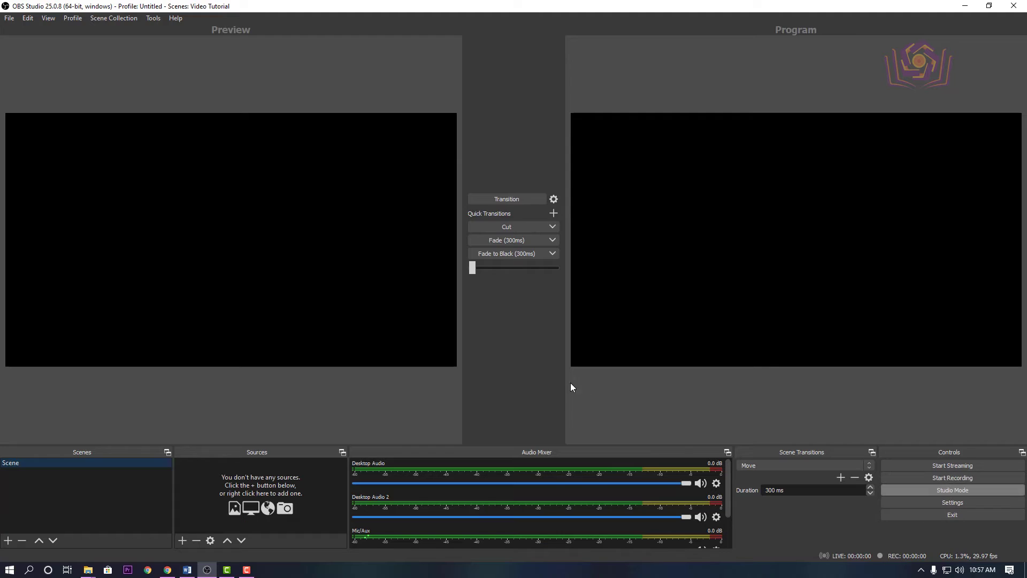
In the output settings, choose High Quality, Medium File Size as the recording quality and check the available recording encoders
click(946, 504)
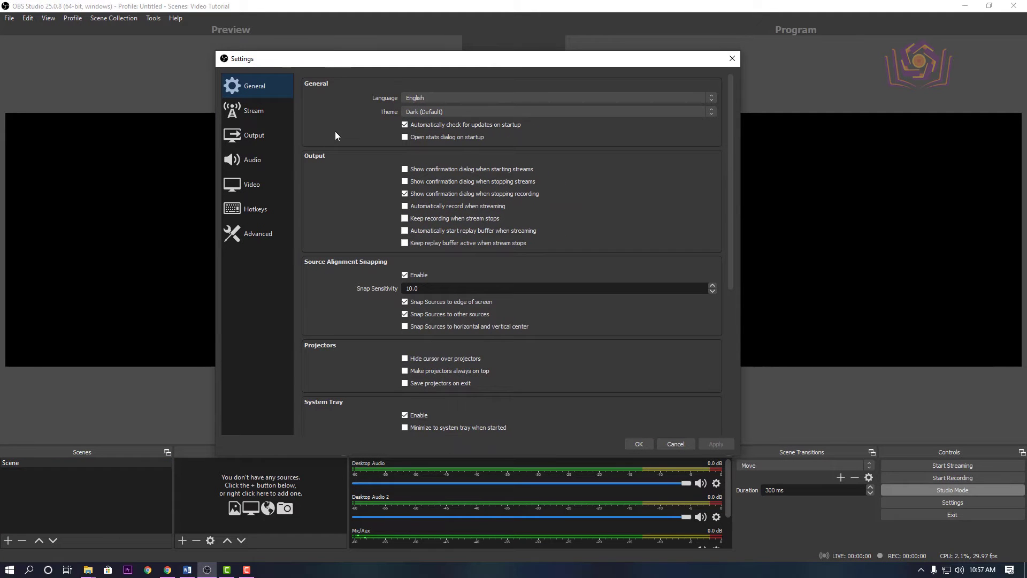
click(262, 135)
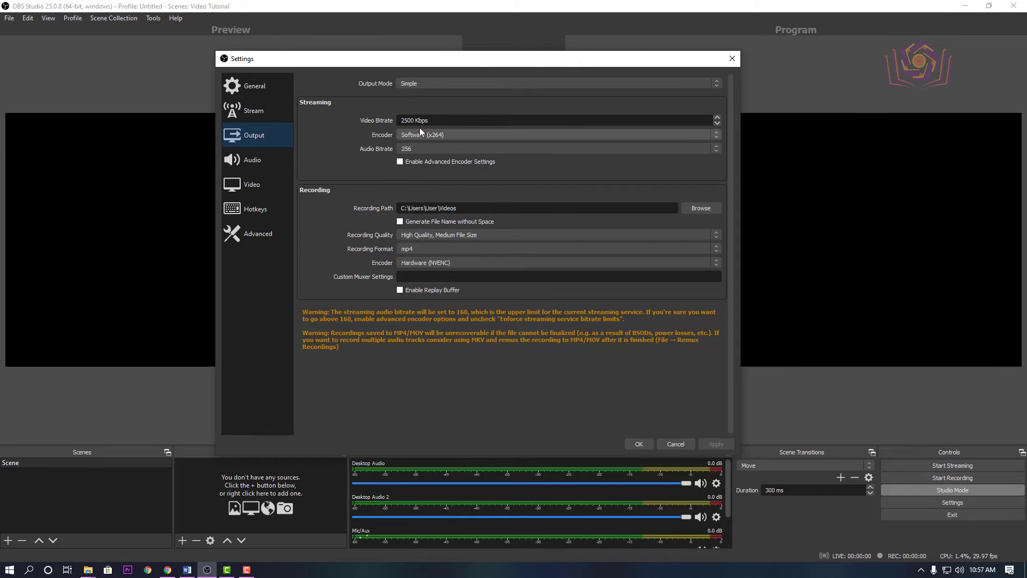
click(455, 234)
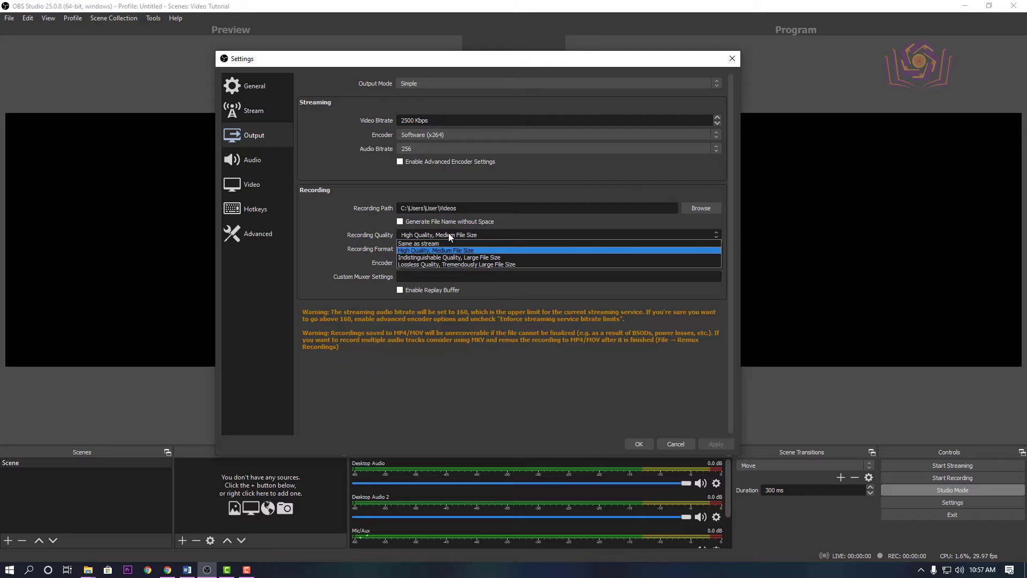
click(450, 250)
click(434, 262)
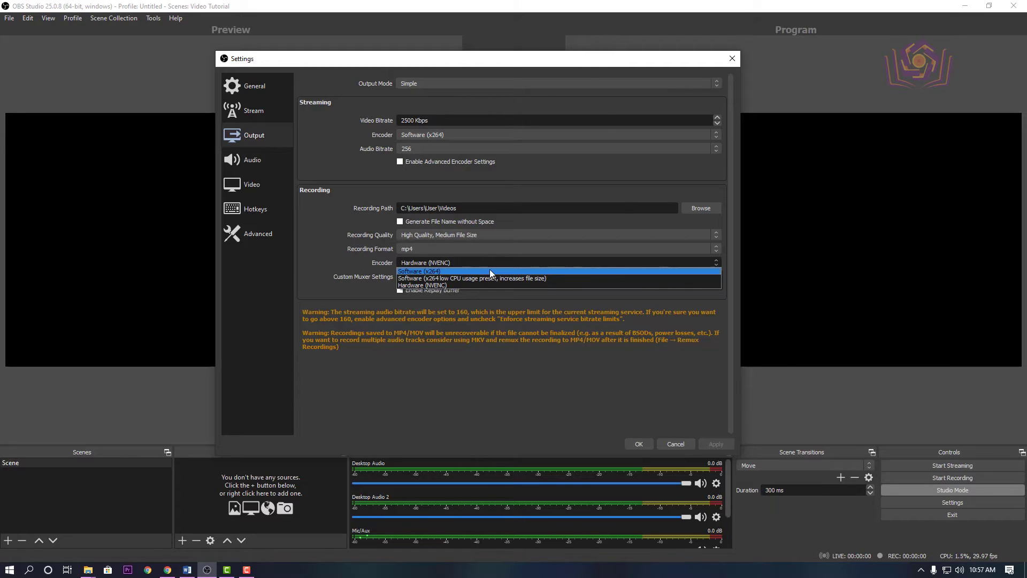
click(342, 236)
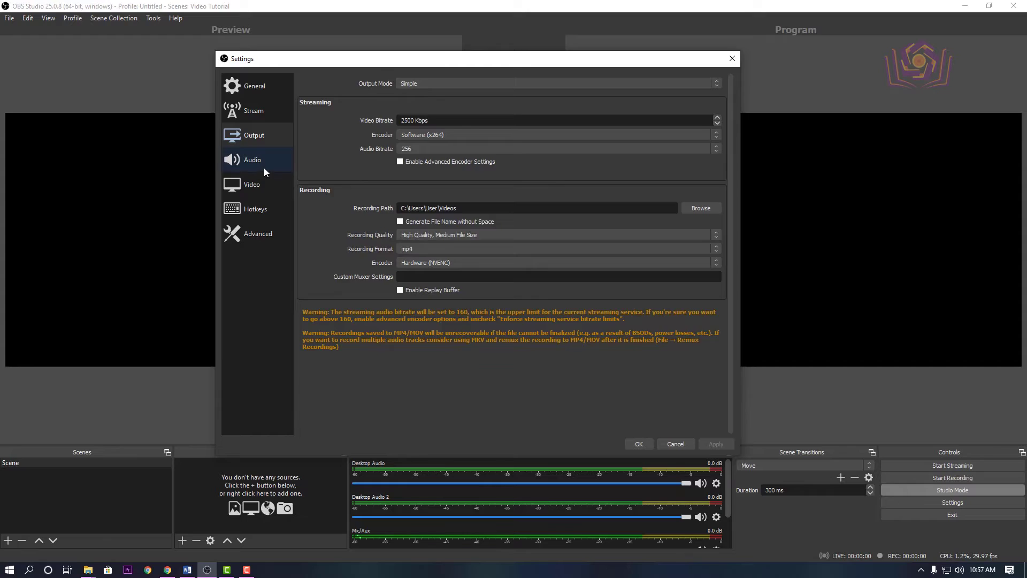
Set the desktop audio device to Speakers (2- USB Audio CODEC) and Mic/Auxiliary Audio to Line In (Realtek High Definition Audio), then accept the settings
click(265, 166)
click(423, 144)
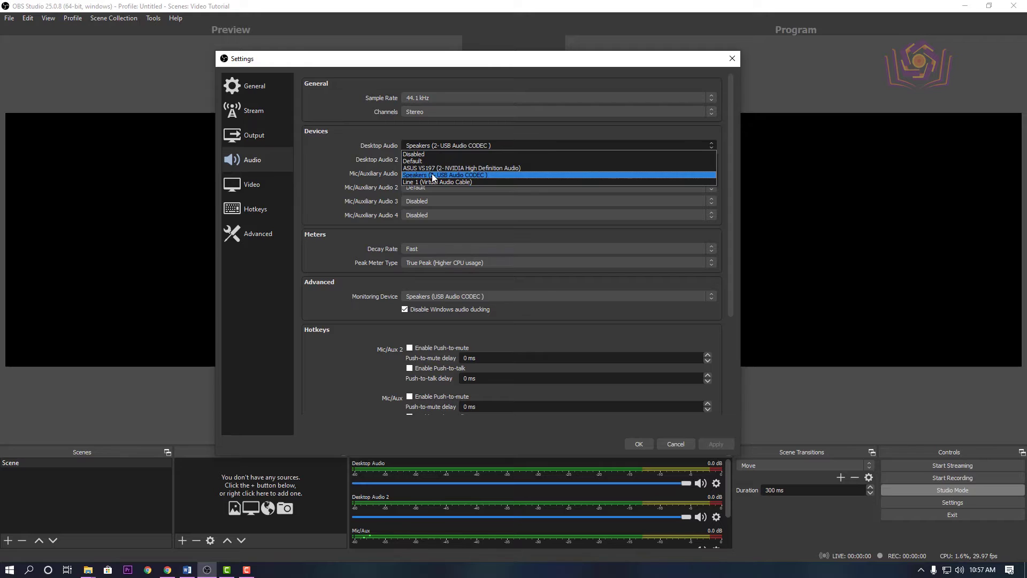
click(566, 175)
click(961, 572)
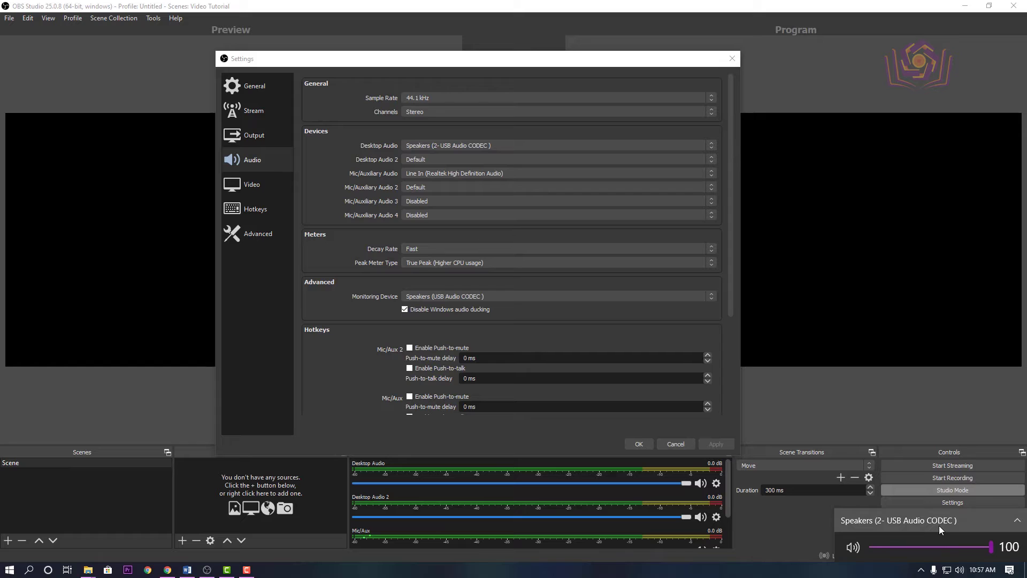
click(441, 175)
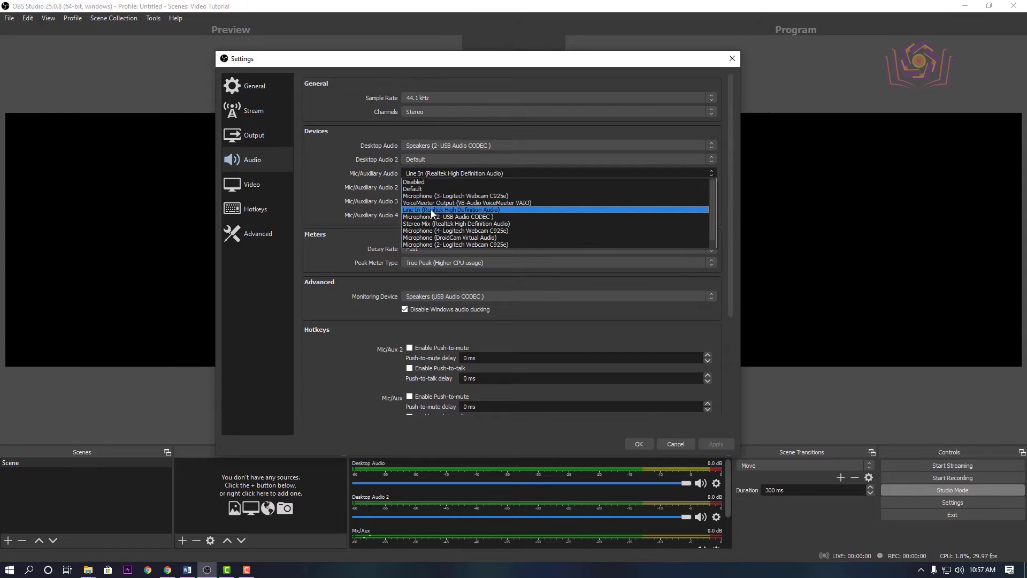
click(531, 209)
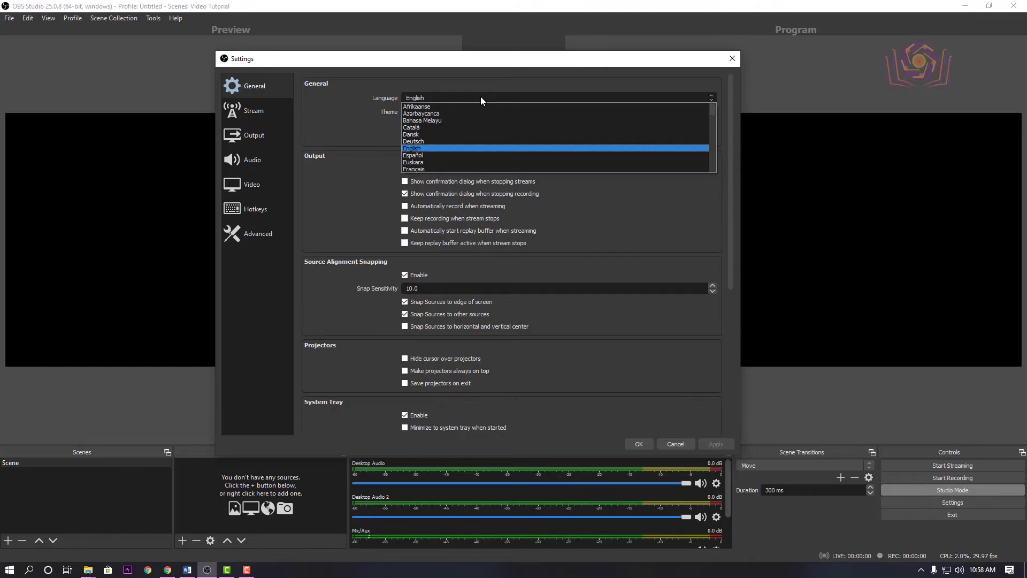
click(480, 96)
click(637, 445)
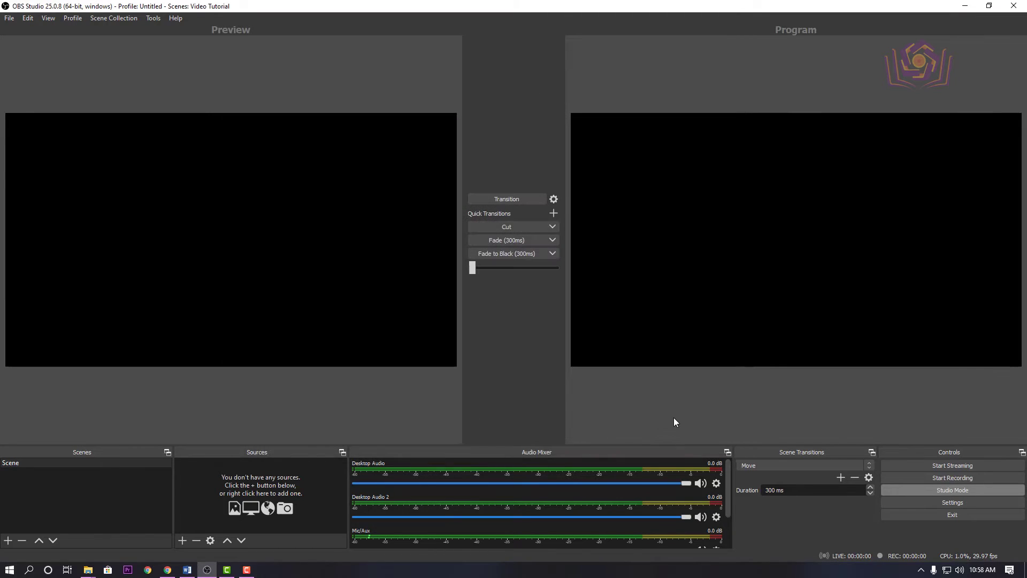
Rename the existing scene as Tutorial
click(43, 463)
right_click(75, 465)
click(112, 338)
text(Tutorial)
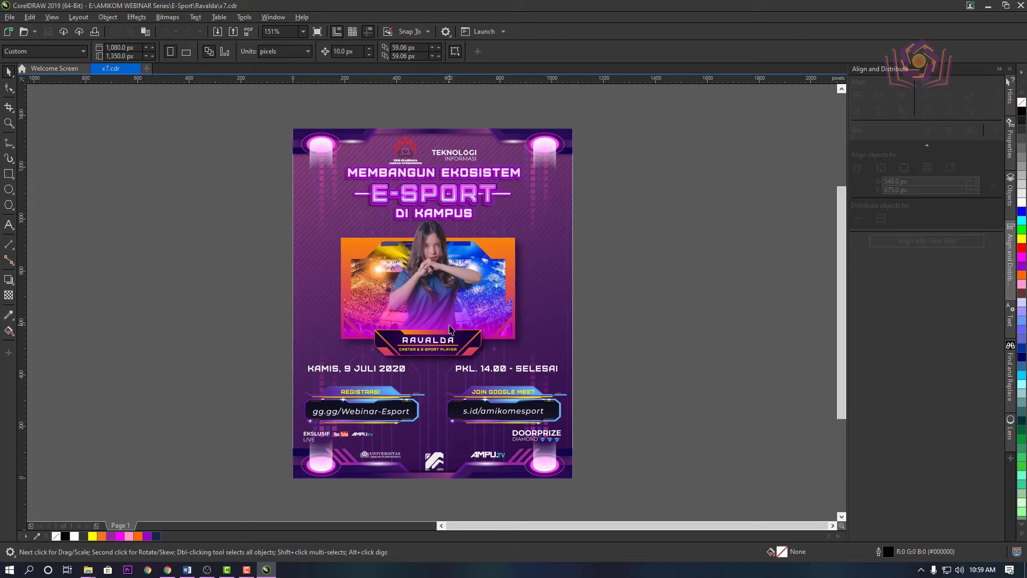
Add a Window Capture source named CorelDraw that captures the CorelDRAW 2019 window with x7.cdr open
click(425, 283)
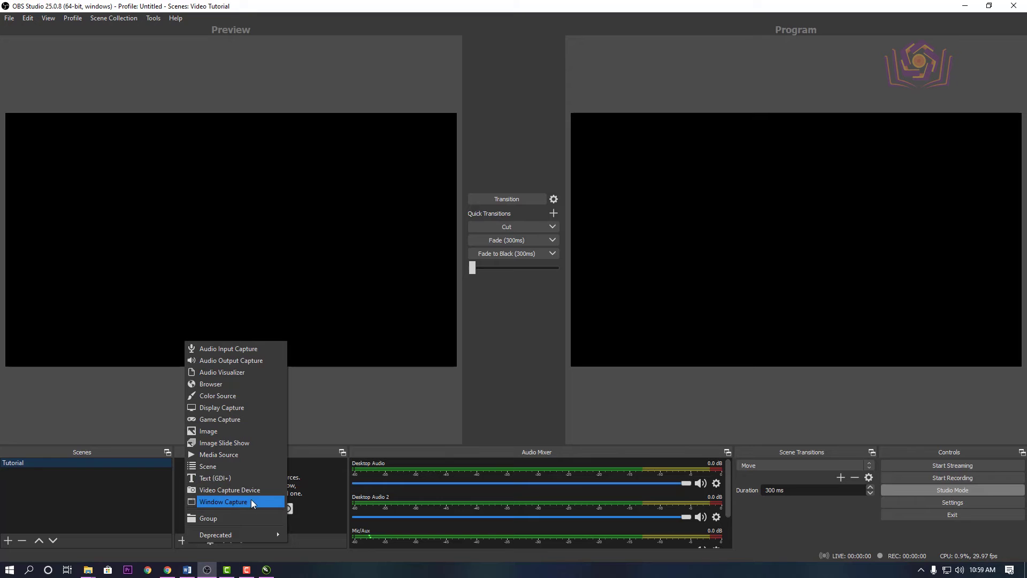
click(251, 502)
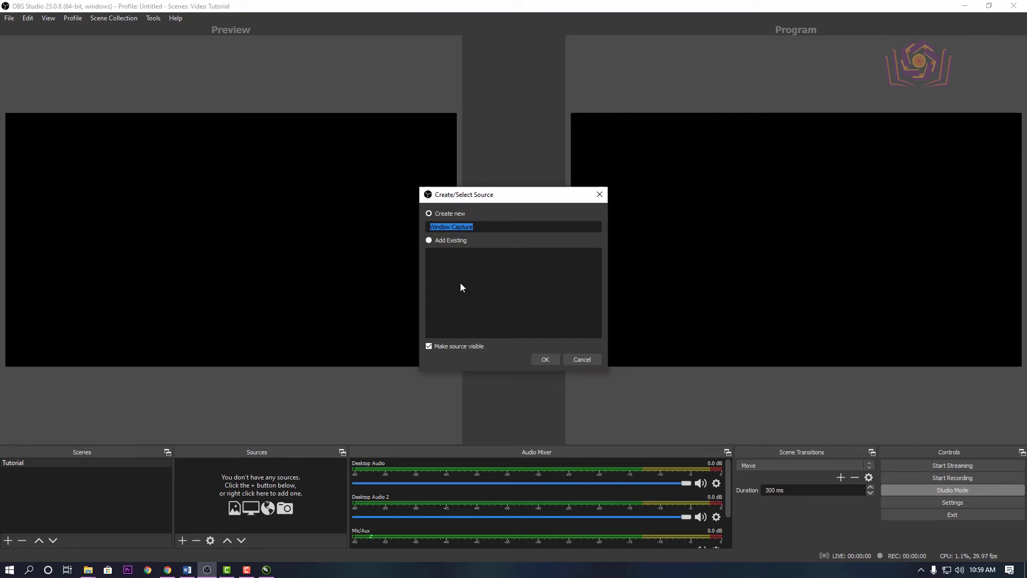
text(CorelDraw)
click(549, 359)
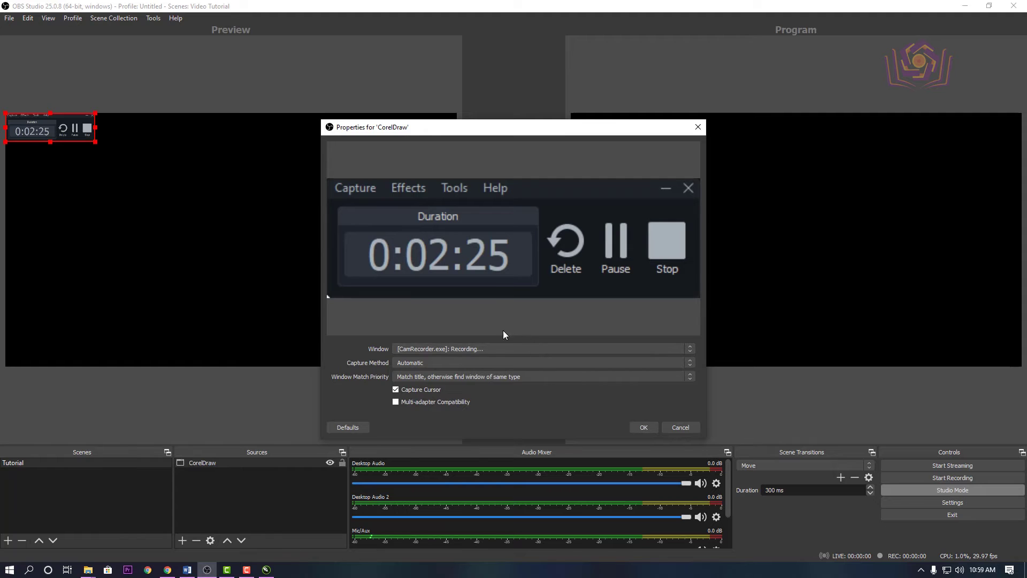
click(484, 349)
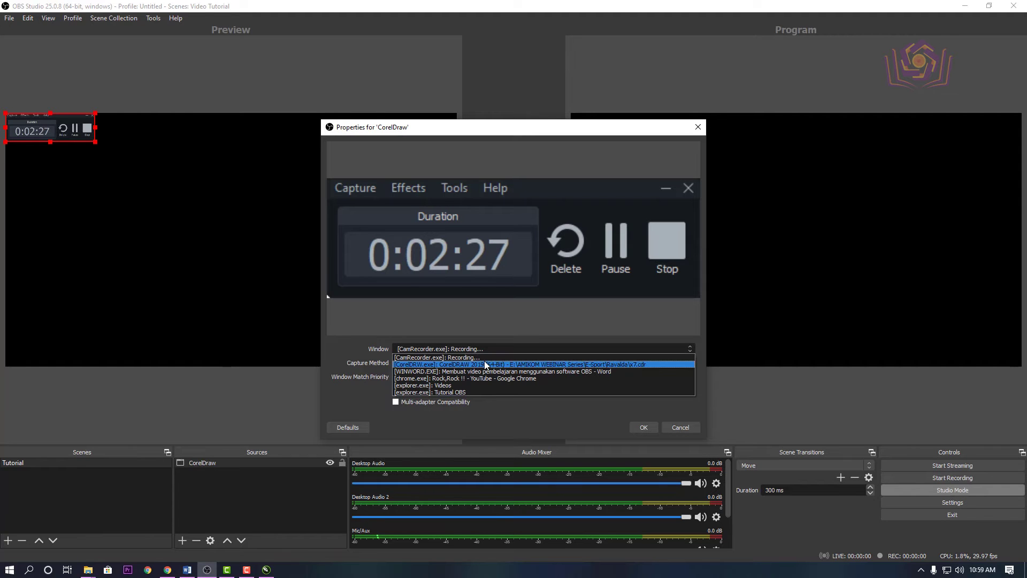
click(487, 364)
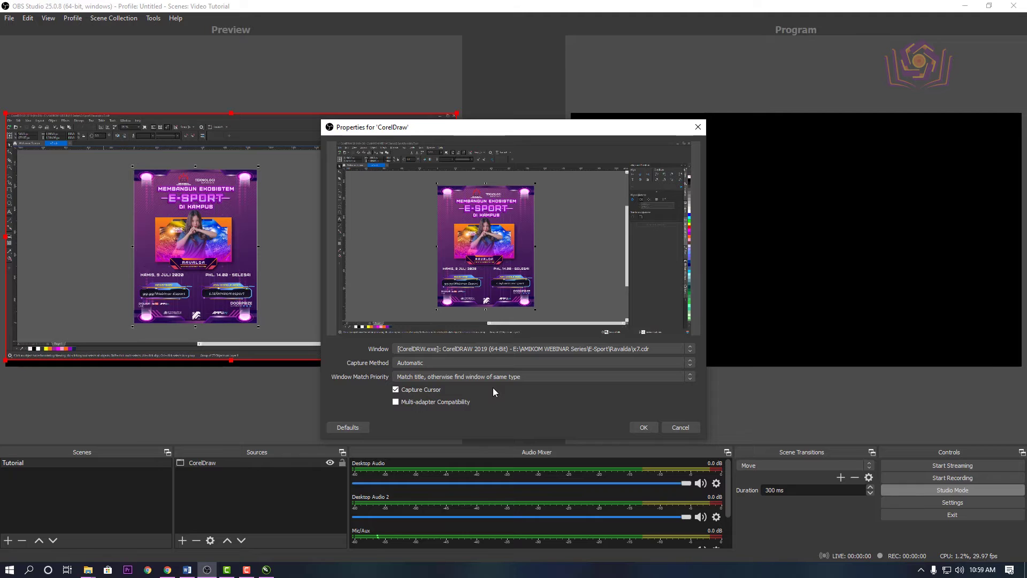
click(641, 427)
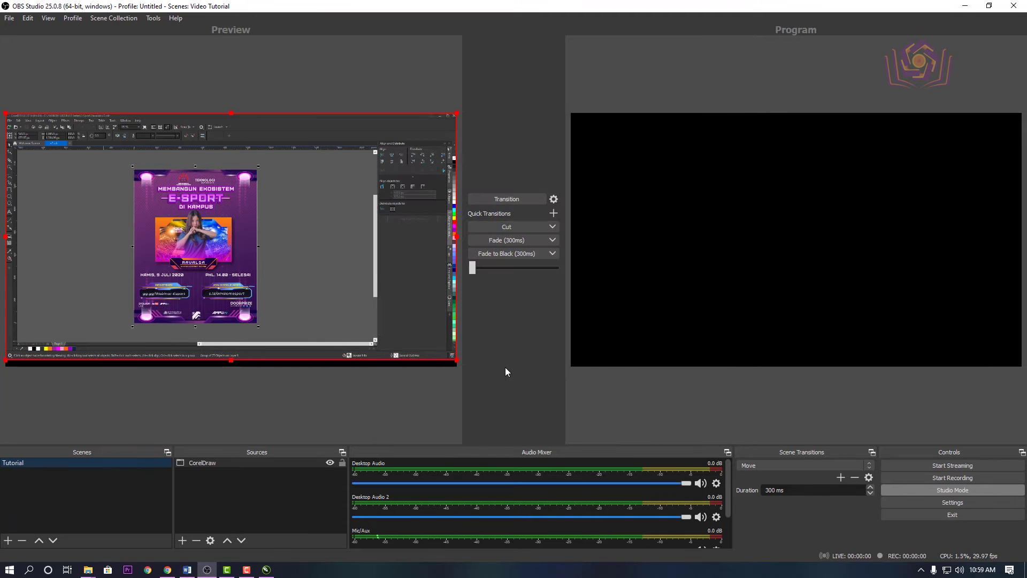
Fit the CorelDraw source to the screen in the preview and leave it deselected
drag(230, 360, 222, 361)
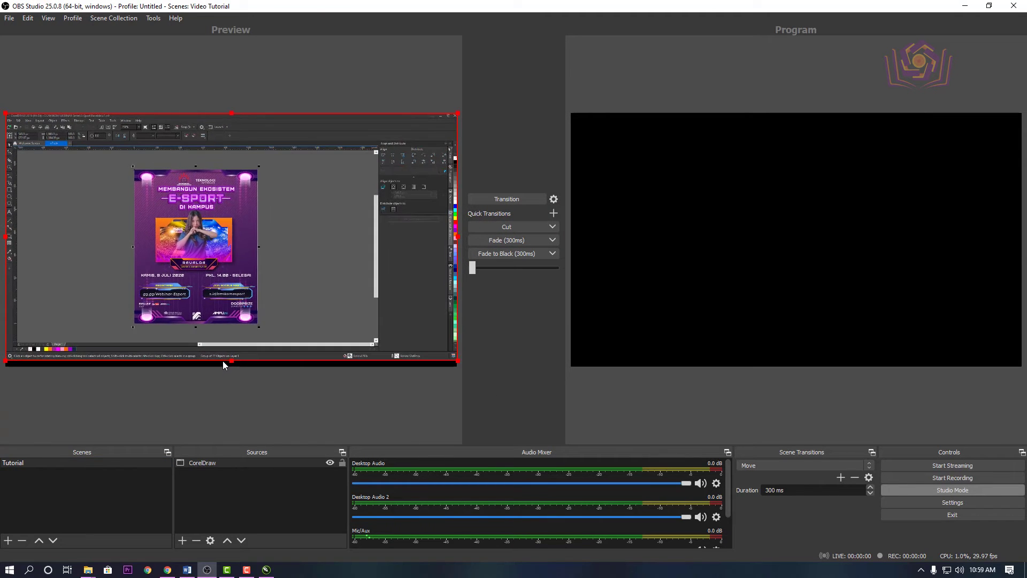
right_click(385, 340)
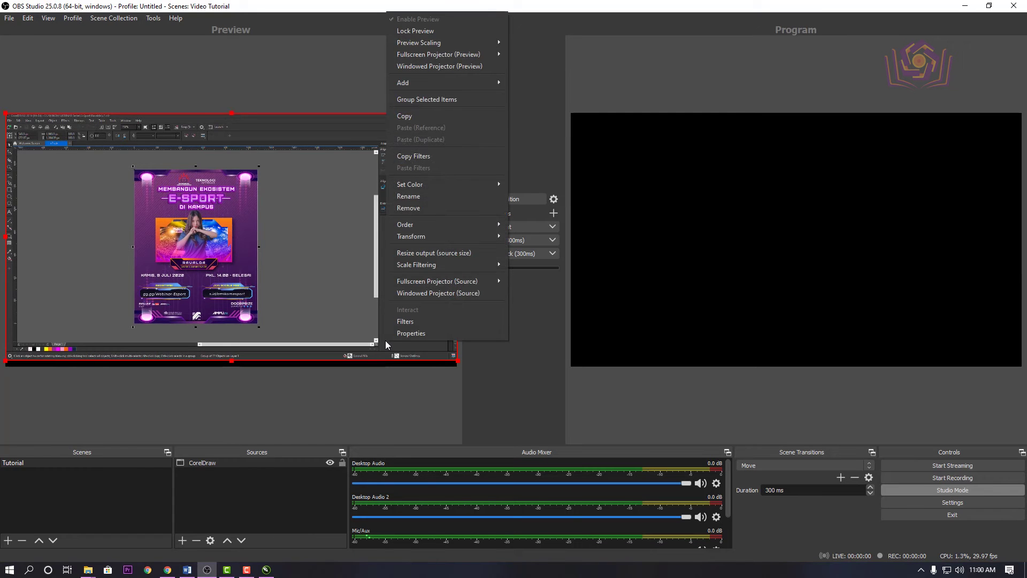
mouse_move(437, 233)
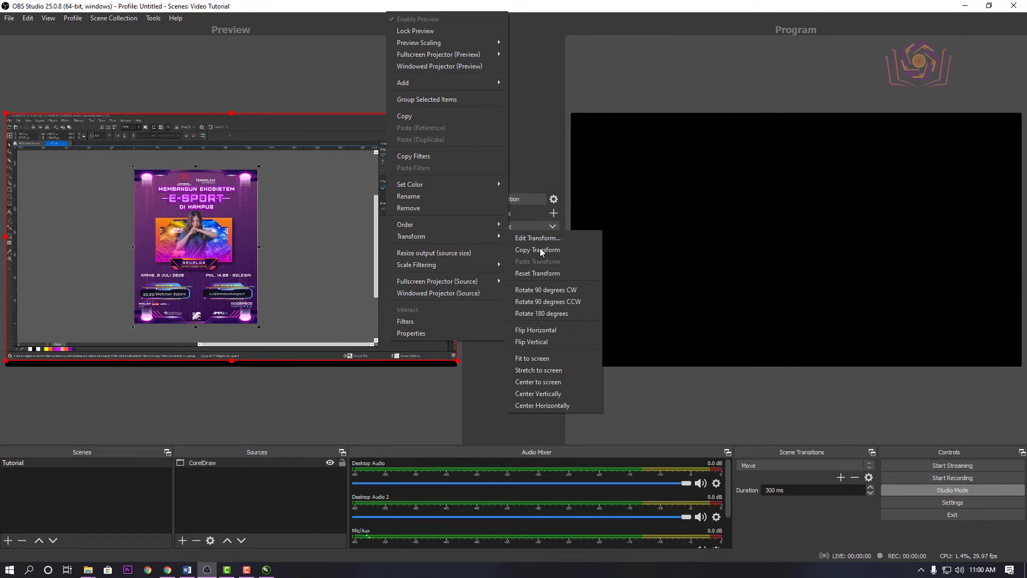
click(547, 357)
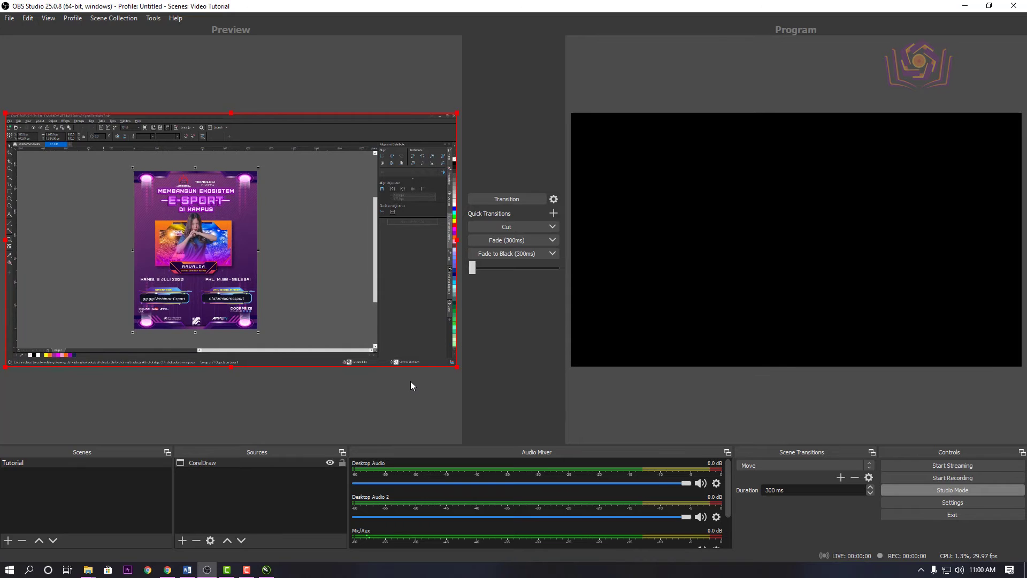
click(351, 410)
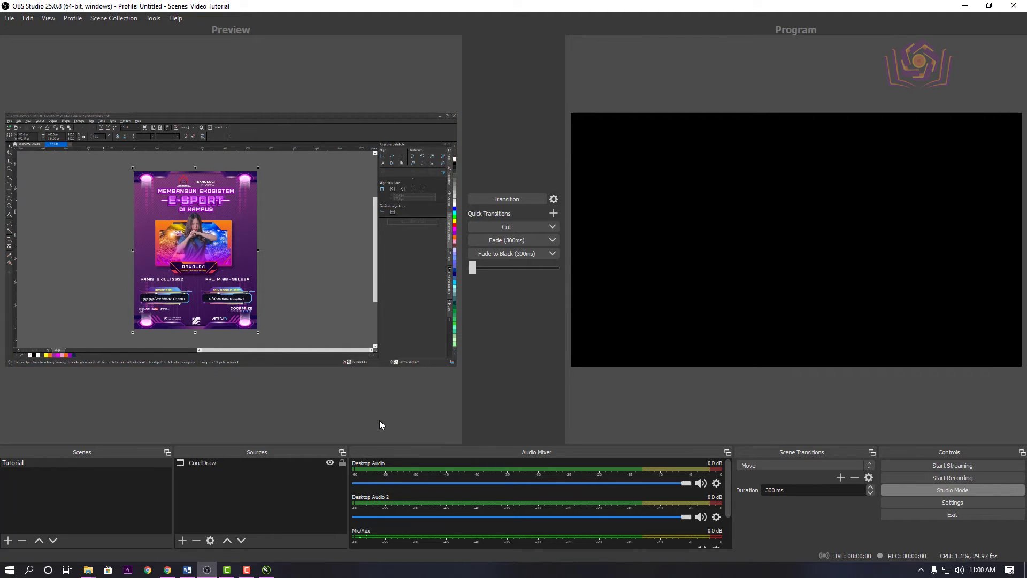
click(329, 304)
click(335, 410)
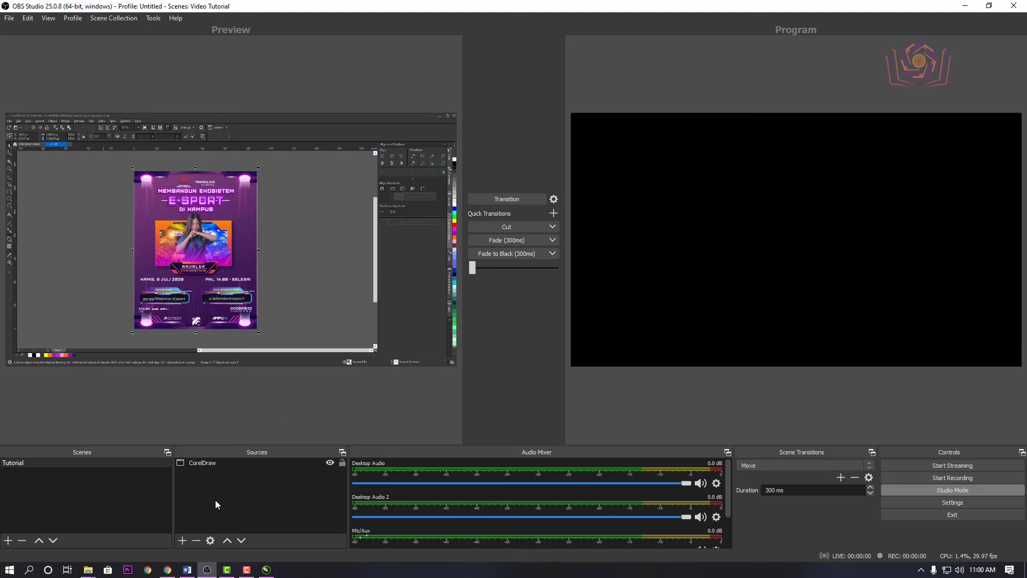
Add a Video Capture Device source named Kamera using the Logitech Webcam C925e
click(201, 463)
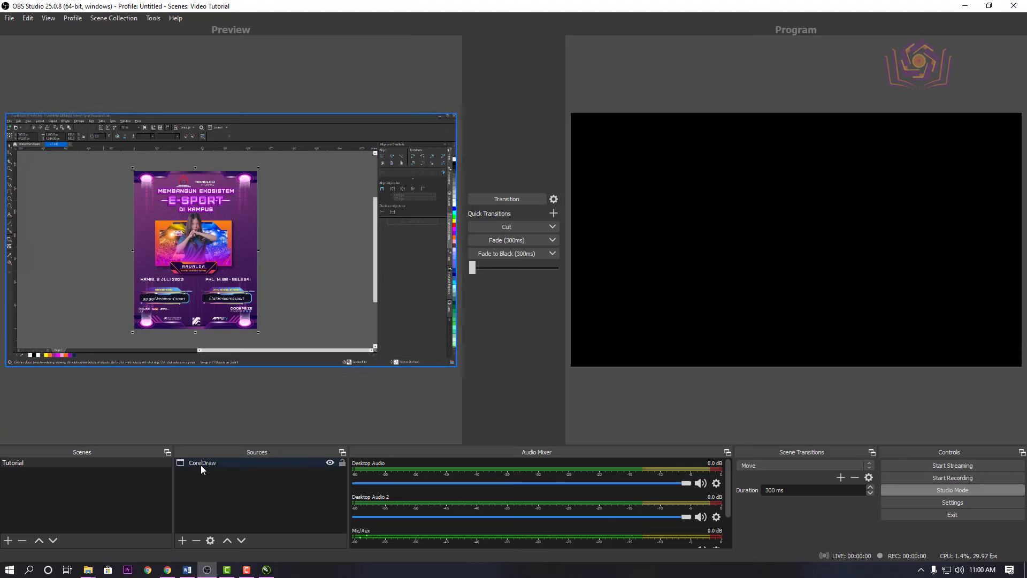
click(182, 541)
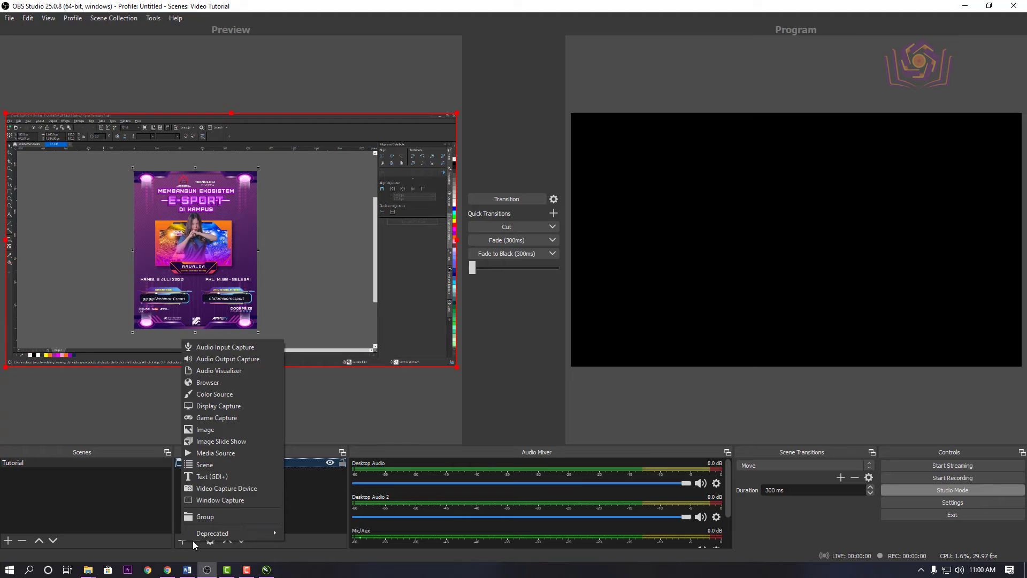
click(226, 488)
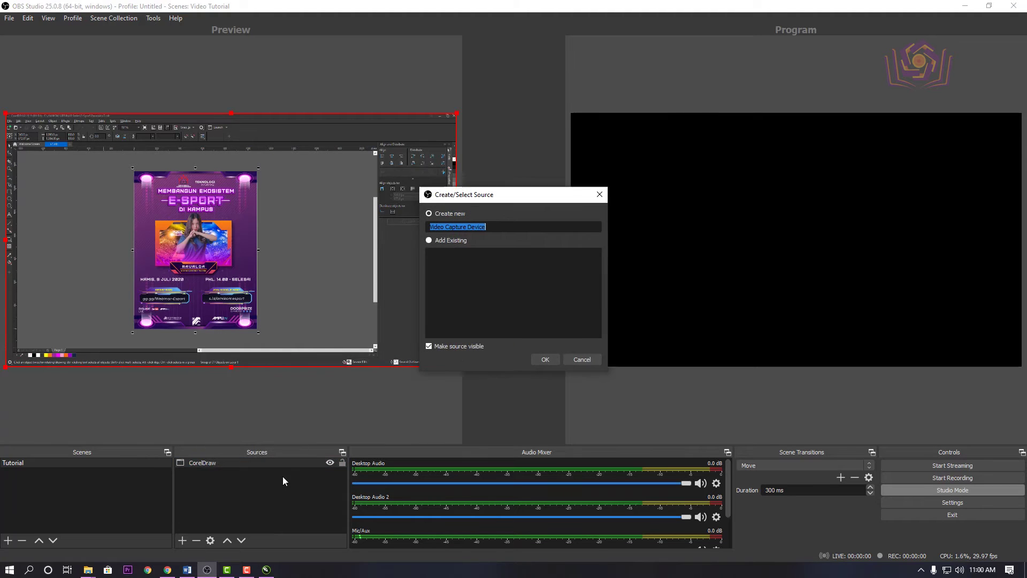
text(Kamera)
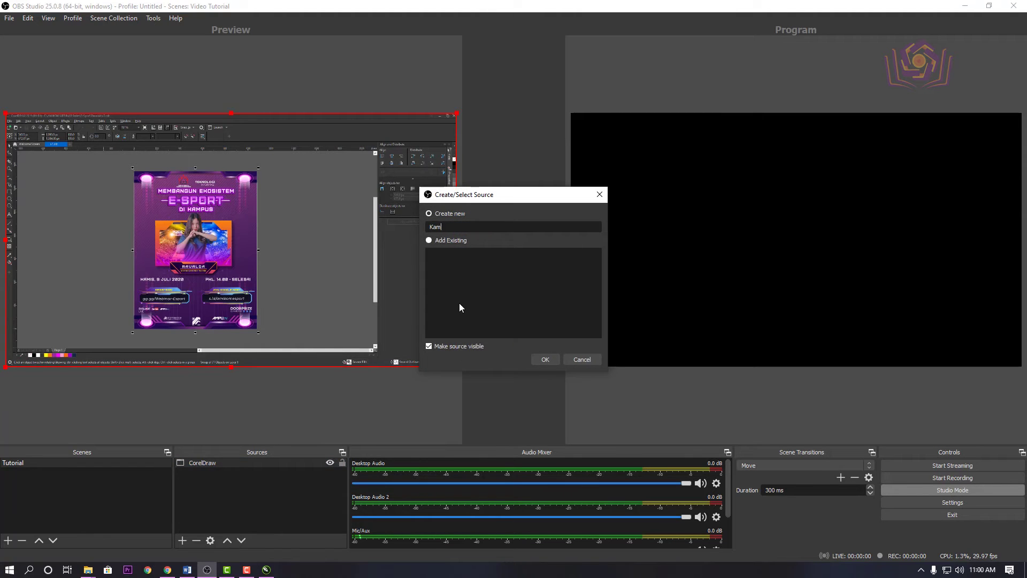
click(556, 357)
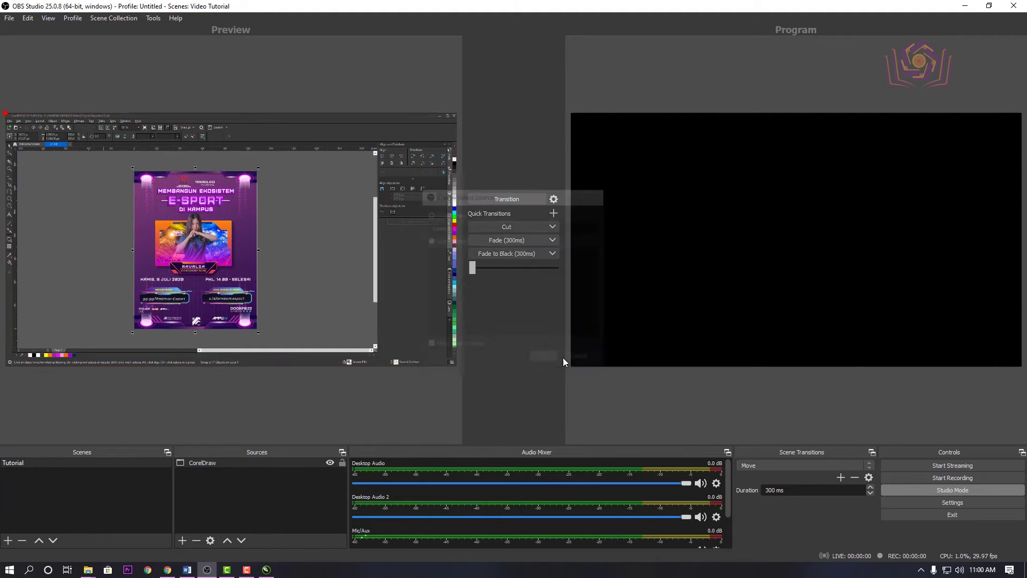
click(494, 262)
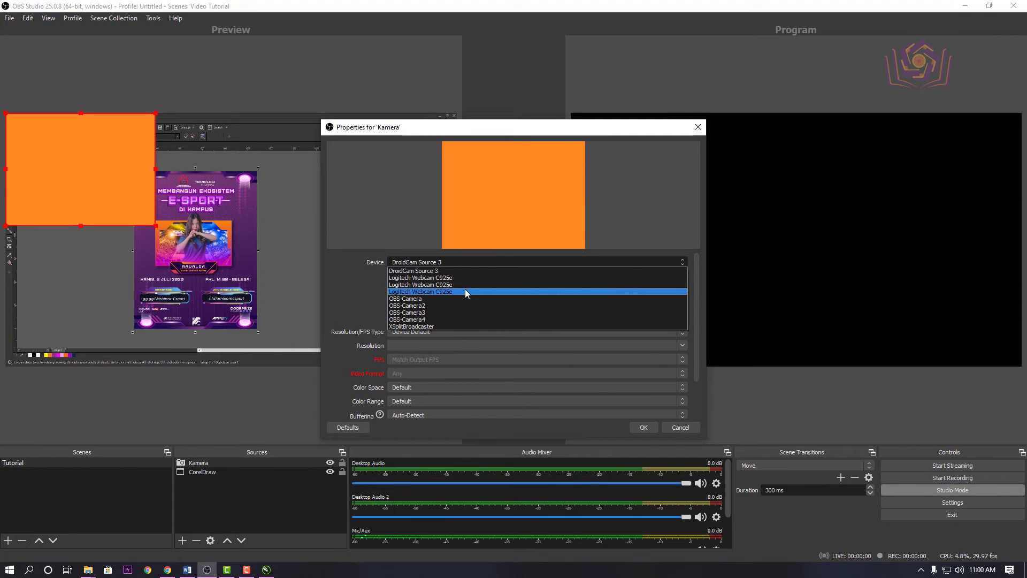
click(458, 277)
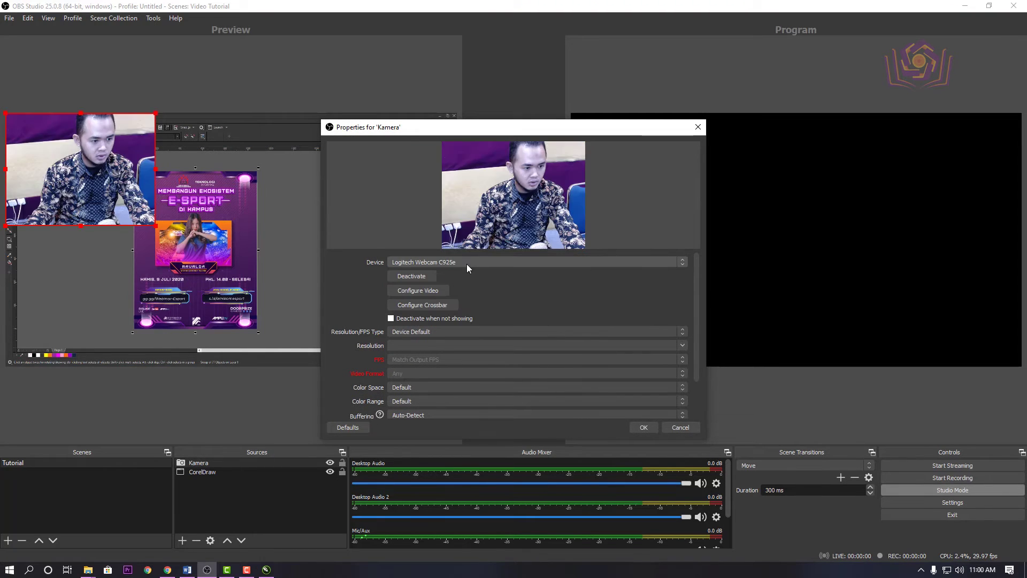
Give the Kamera source a custom resolution of 1920x1080 with Match Output FPS and accept its properties
click(481, 331)
click(481, 342)
click(492, 359)
click(479, 376)
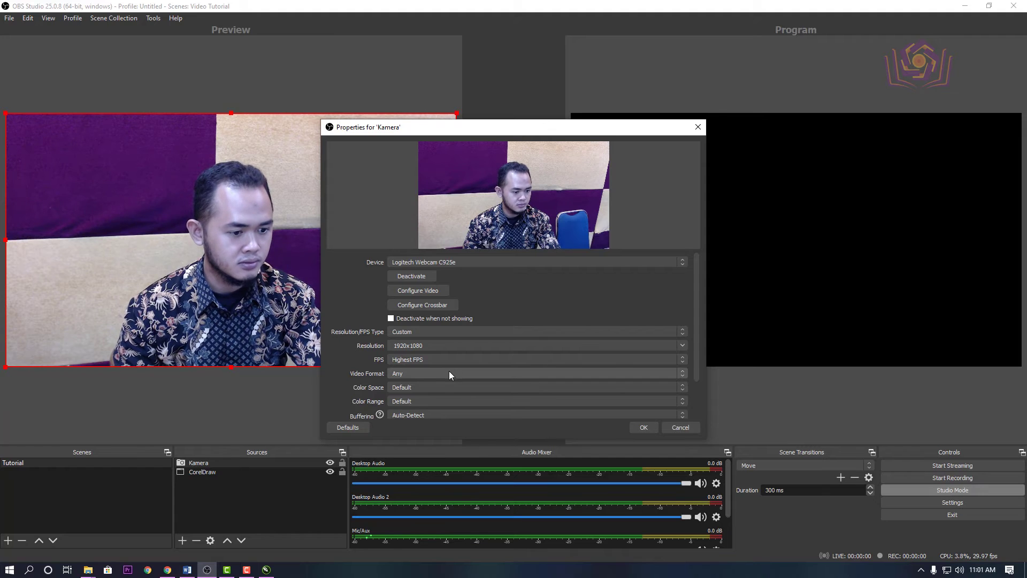
click(489, 360)
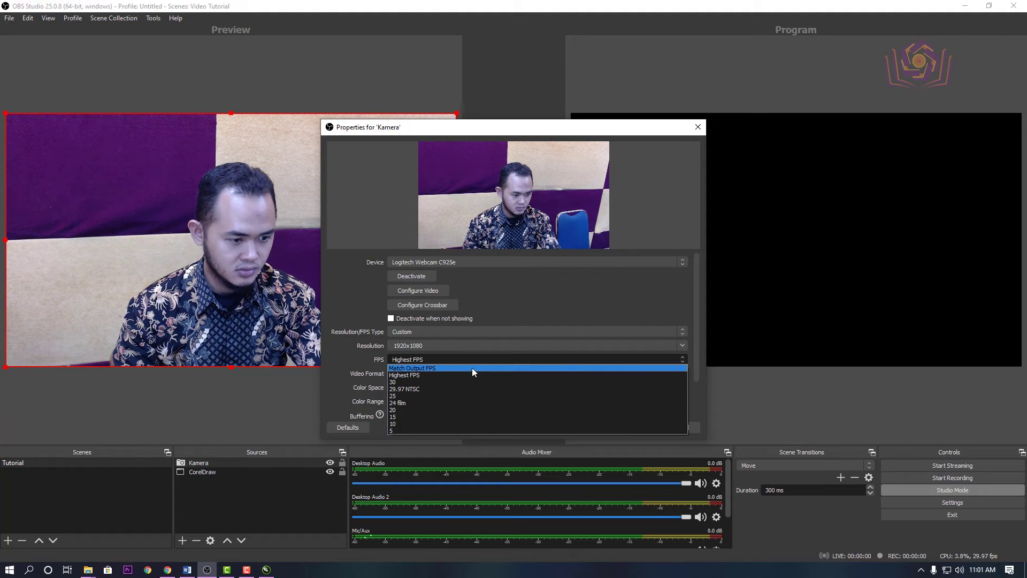
click(472, 368)
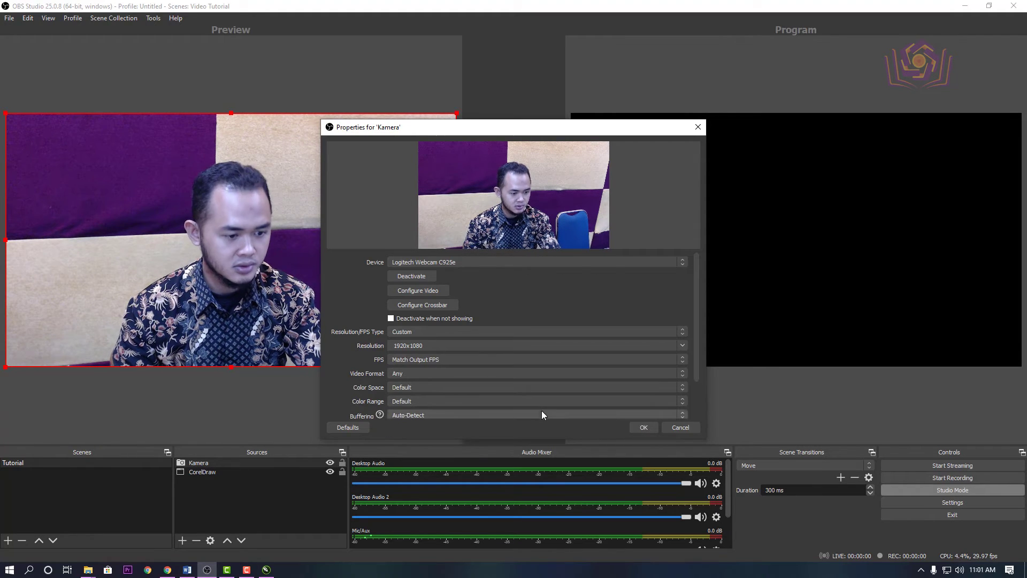
drag(697, 366, 697, 319)
click(643, 427)
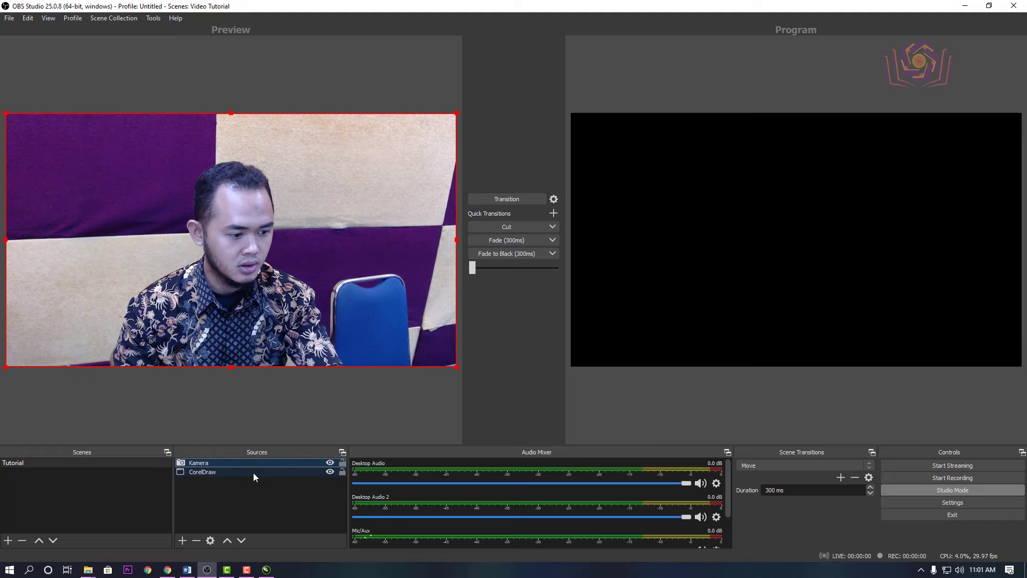
Lock the CorelDraw source and shrink the Kamera source to a small inset in the lower-left corner of the preview canvas
click(253, 473)
click(342, 472)
click(257, 465)
drag(455, 368, 118, 330)
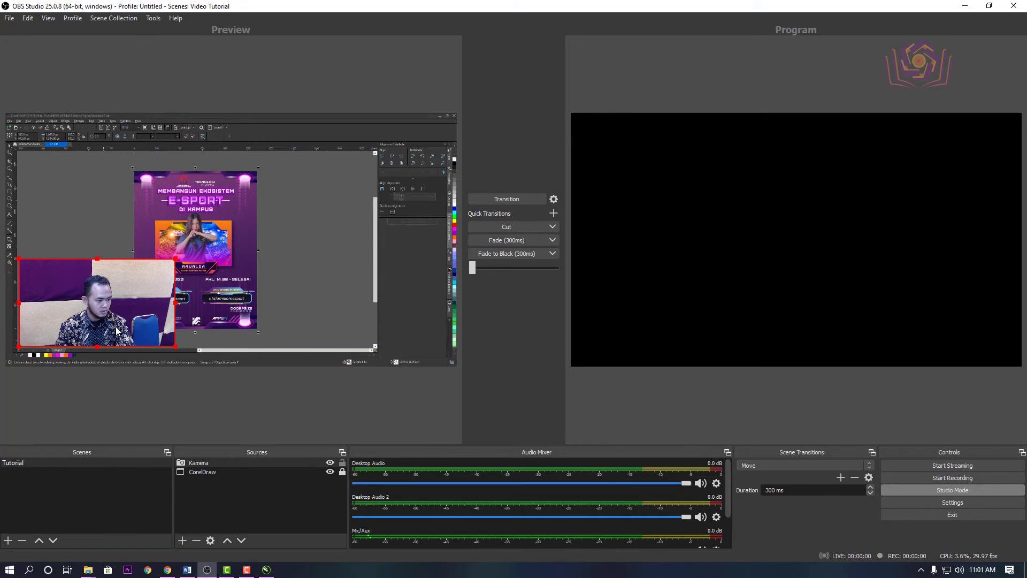
drag(175, 344, 113, 337)
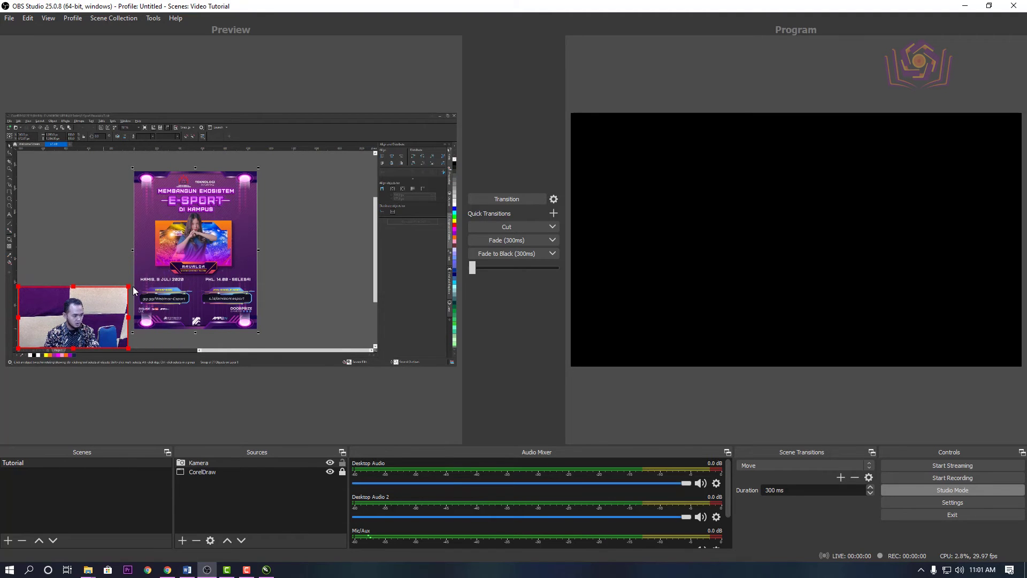
drag(129, 287, 72, 316)
Send the Tutorial scene from preview to program with a Cut transition
click(131, 461)
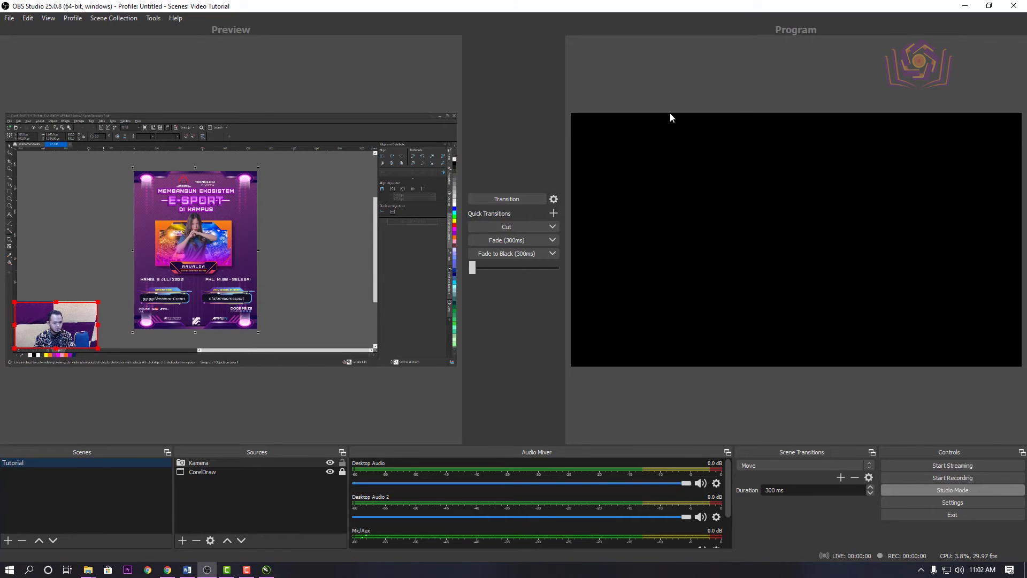
click(514, 228)
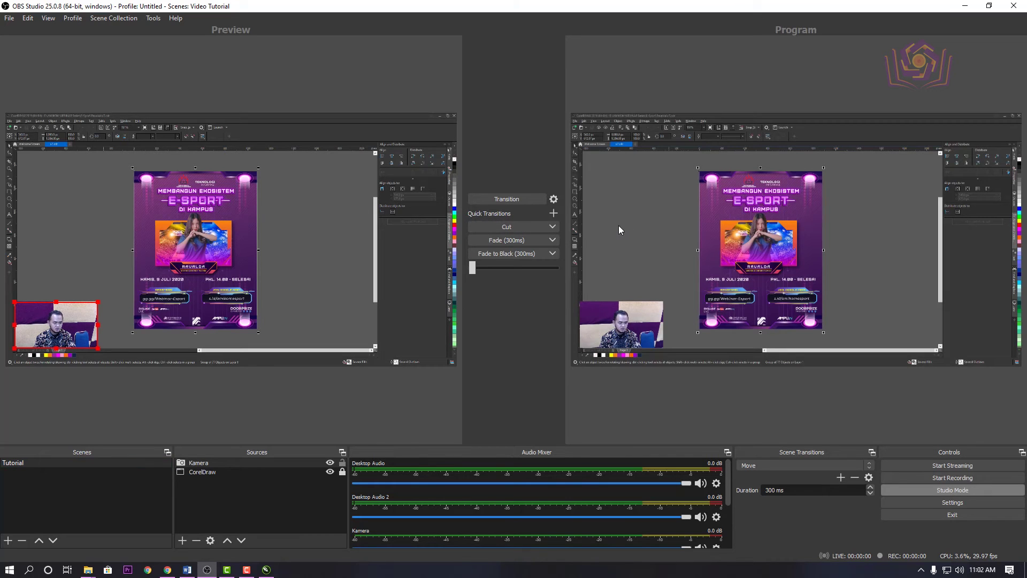